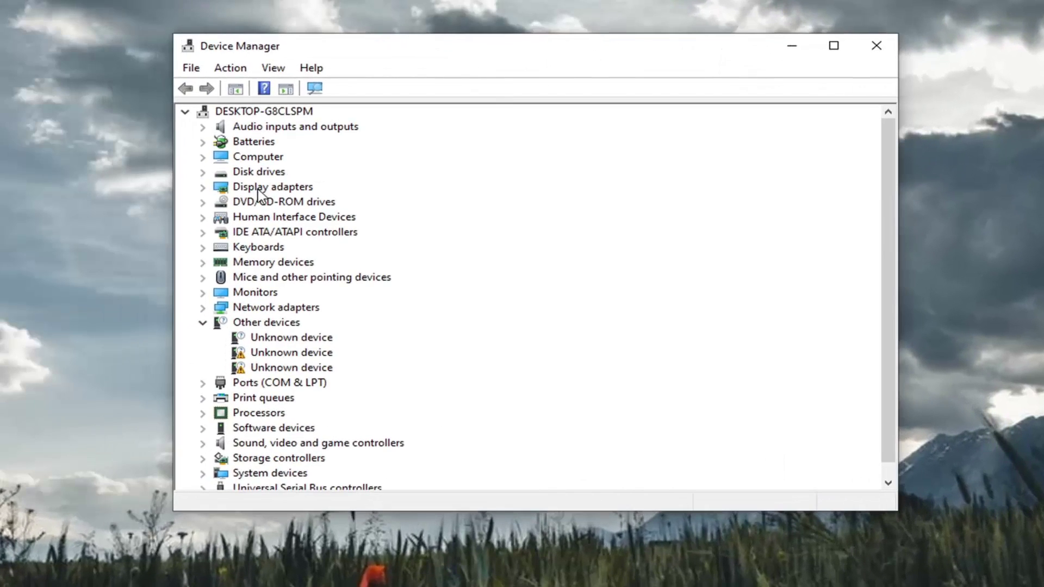
Step: Under Display adapters, start the Update driver wizard for the VMware SVGA 3D adapter
{"action": "double_click", "coordinate": [258, 189]}
{"action": "left_click", "coordinate": [267, 202]}
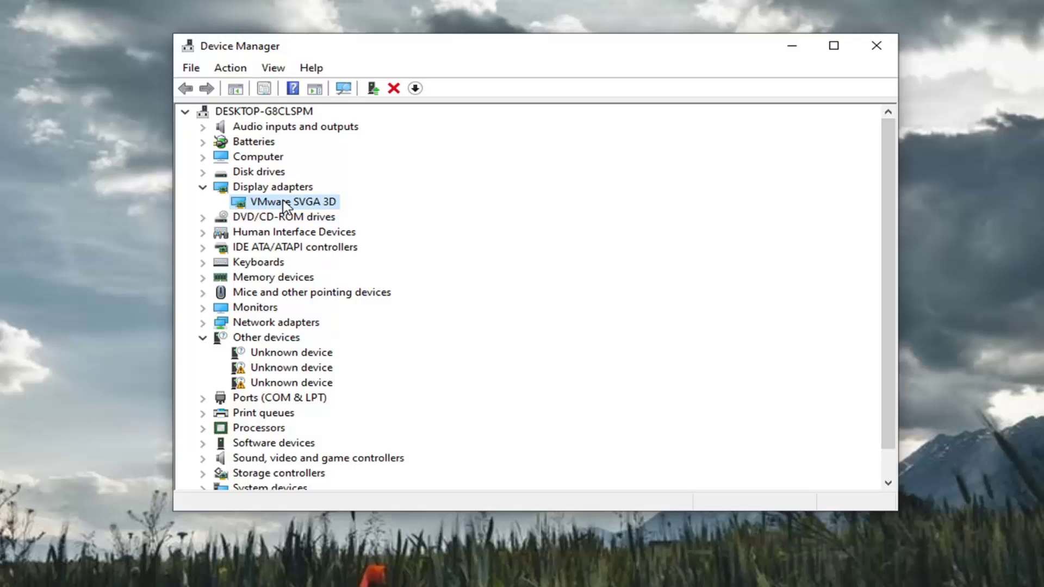
{"action": "right_click", "coordinate": [285, 206]}
{"action": "left_click", "coordinate": [346, 212]}
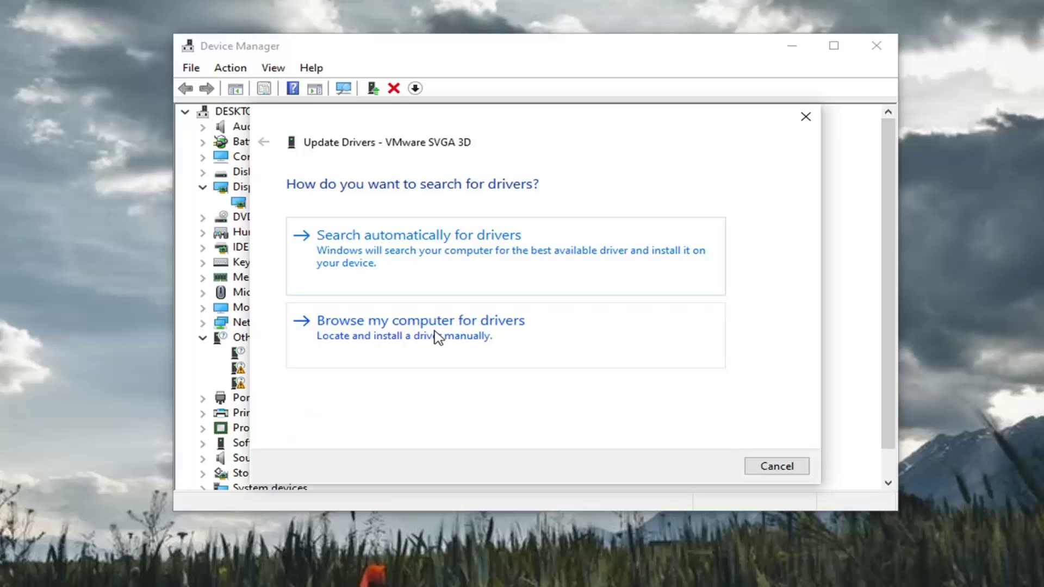
Step: Install the VMware SVGA 3D driver from the list of compatible drivers already on the computer
{"action": "left_click", "coordinate": [482, 337]}
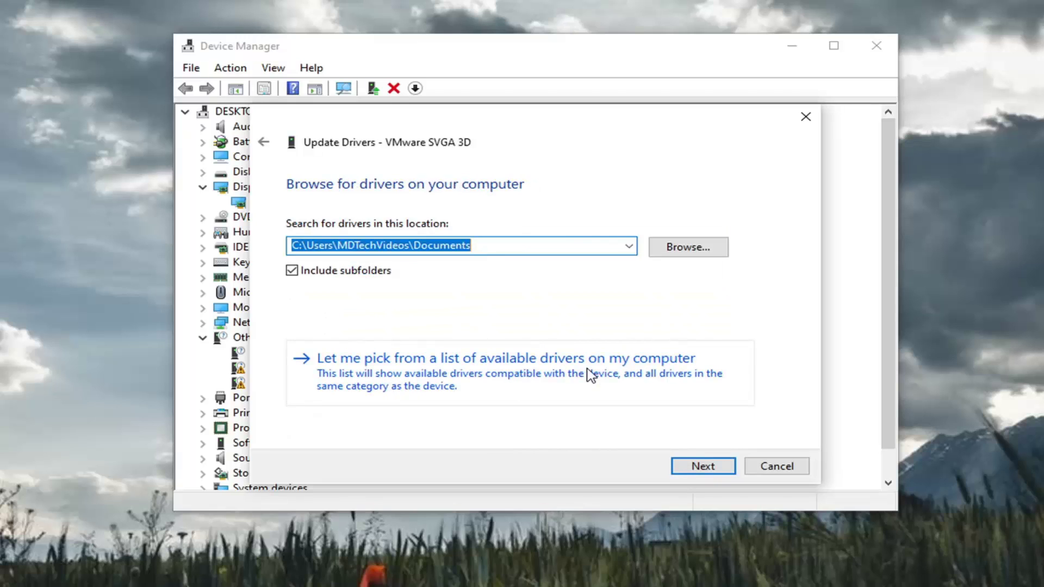
{"action": "left_click", "coordinate": [530, 374]}
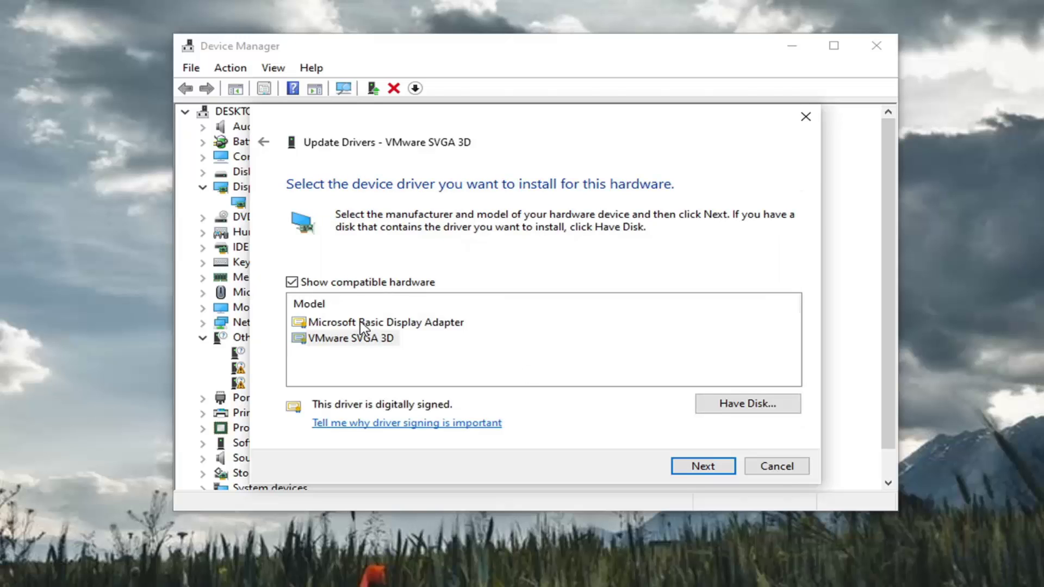
{"action": "left_click", "coordinate": [361, 325]}
{"action": "left_click", "coordinate": [357, 341]}
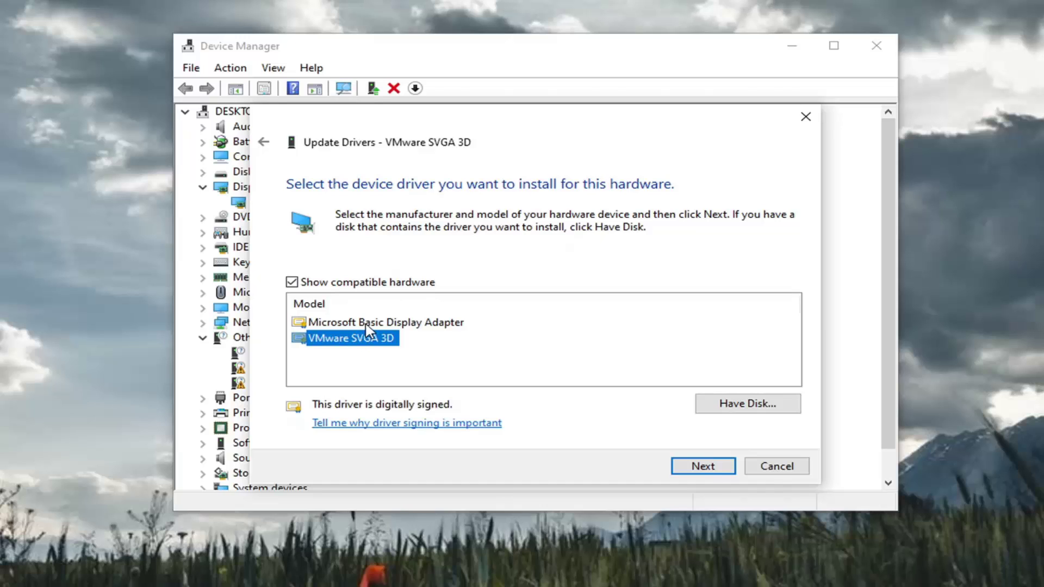
{"action": "left_click", "coordinate": [704, 467]}
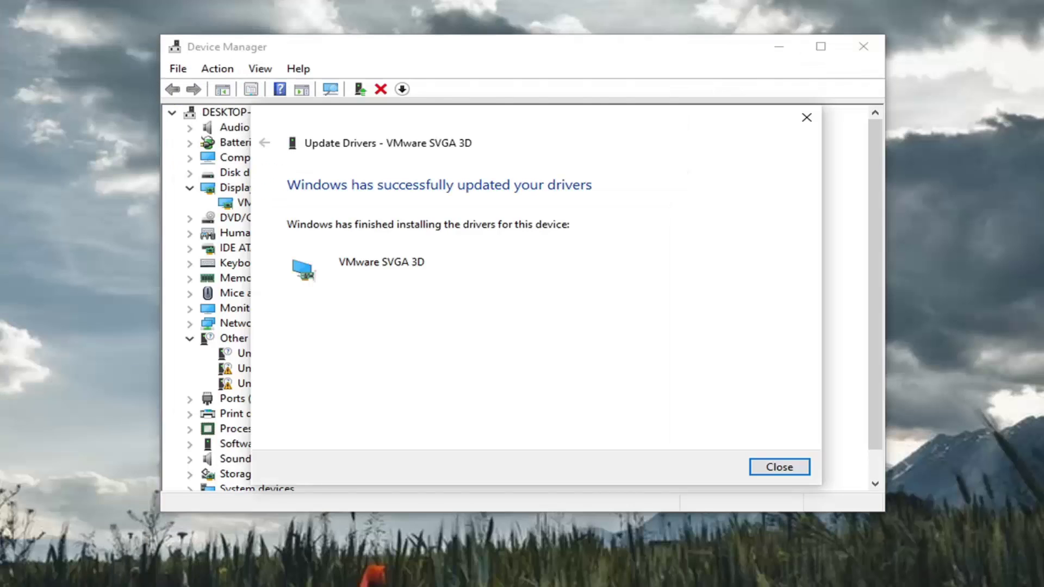
Step: Close Device Manager and launch Command Prompt as administrator from a Start search for 'cmd'
{"action": "left_click", "coordinate": [789, 474]}
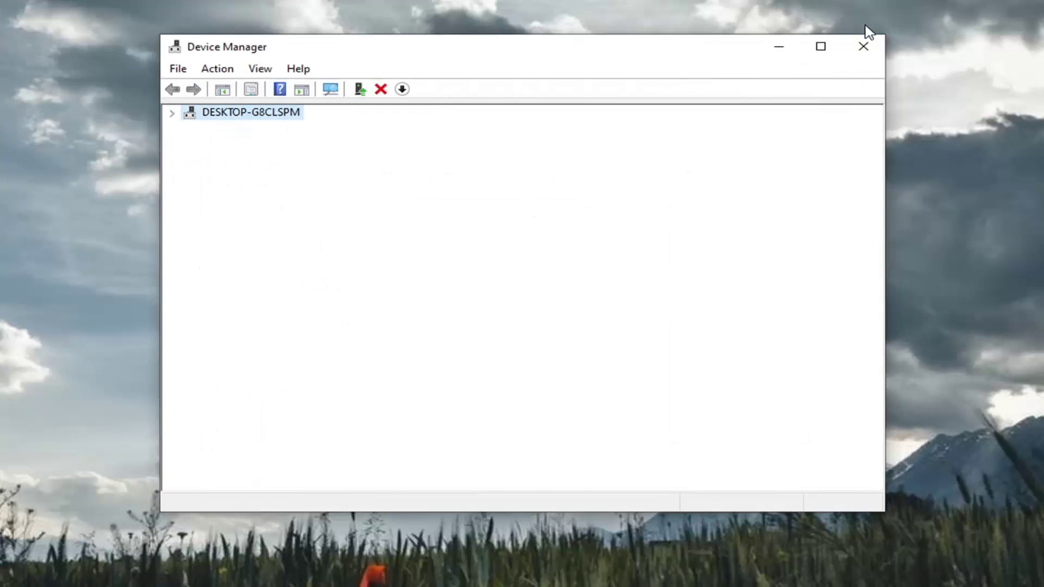
{"action": "left_click", "coordinate": [863, 46]}
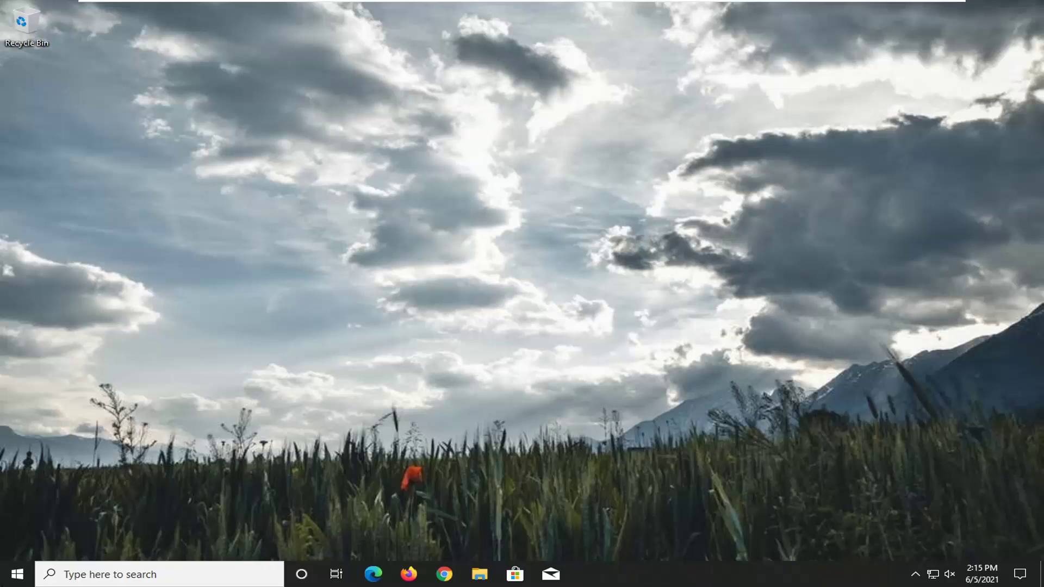
{"action": "left_click", "coordinate": [4, 583]}
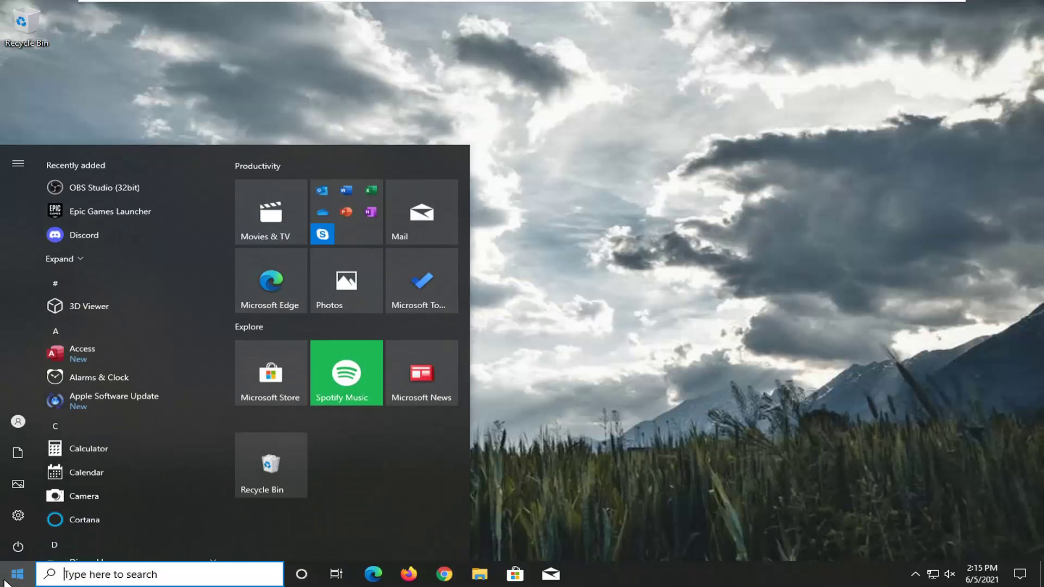
{"action": "type", "text": "cmd"}
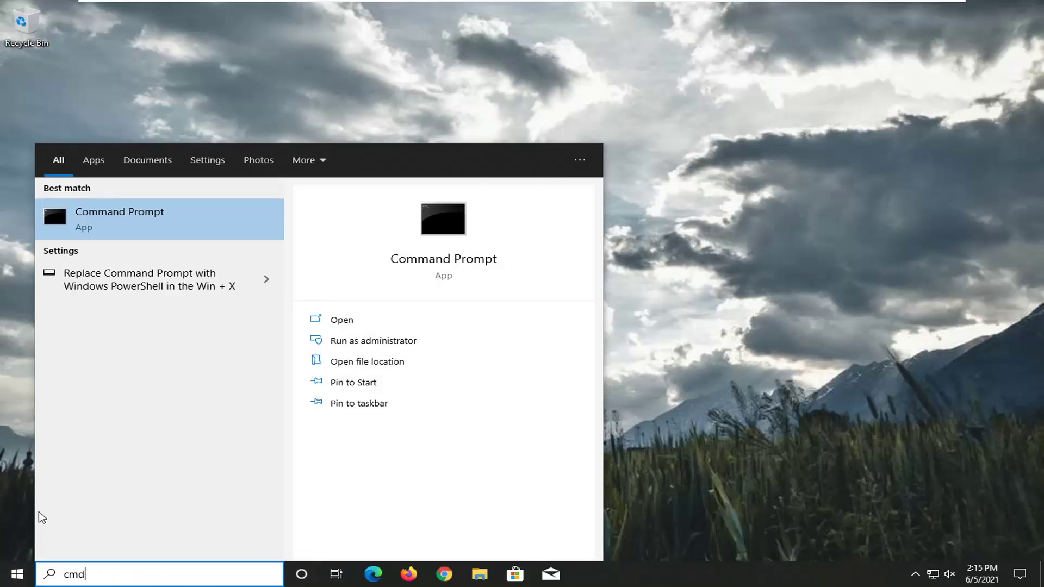
{"action": "left_click", "coordinate": [154, 220]}
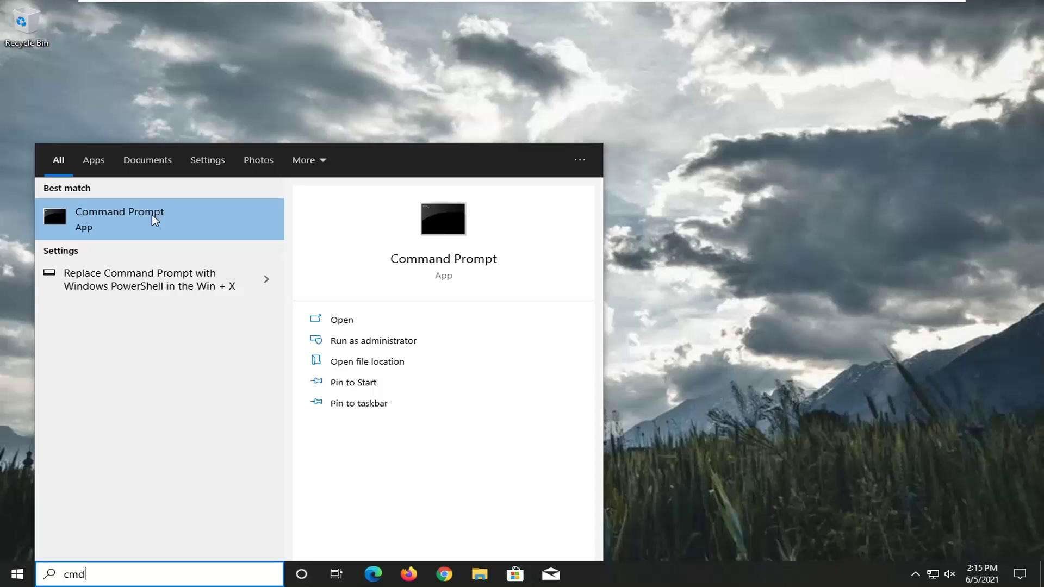
{"action": "right_click", "coordinate": [154, 219]}
{"action": "left_click", "coordinate": [202, 227]}
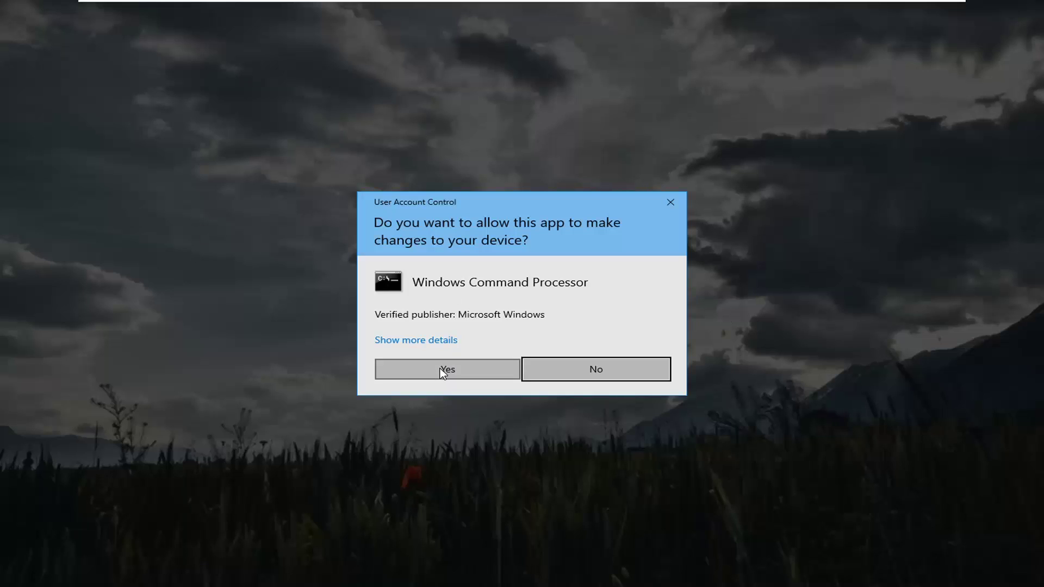
{"action": "left_click", "coordinate": [441, 373]}
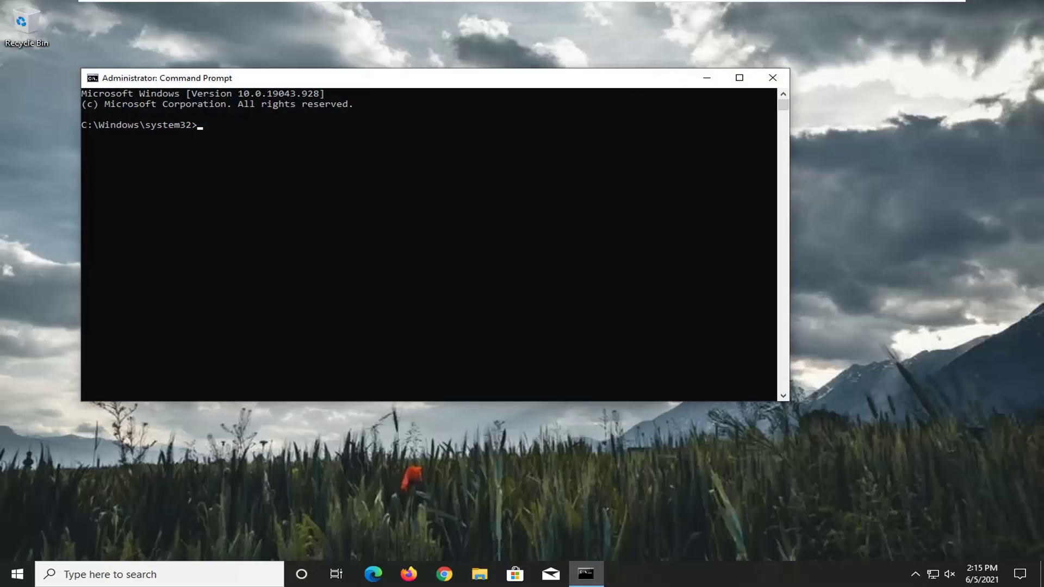
{"action": "left_click_drag", "start_coordinate": [500, 85], "coordinate": [509, 87]}
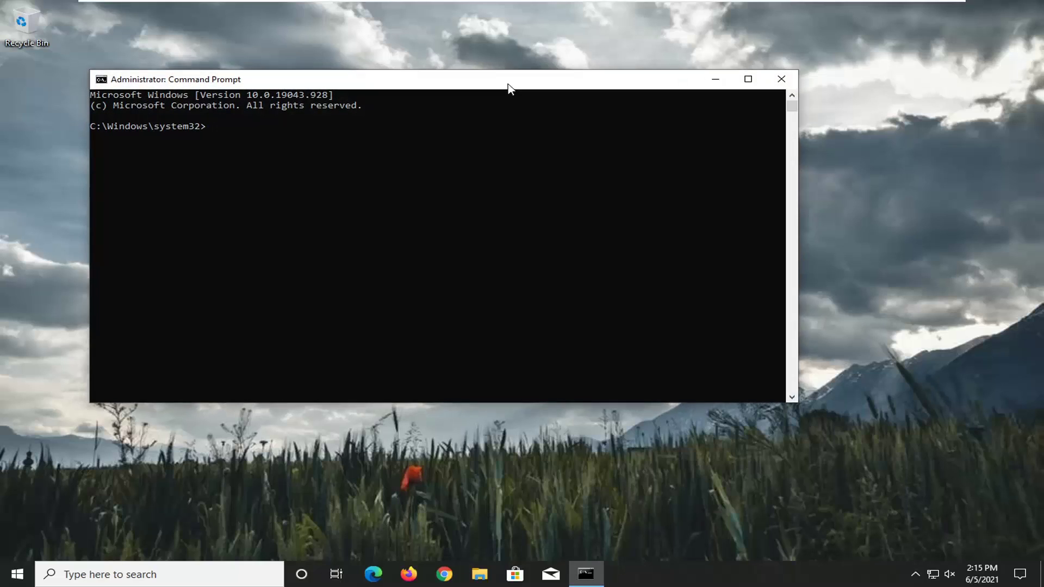
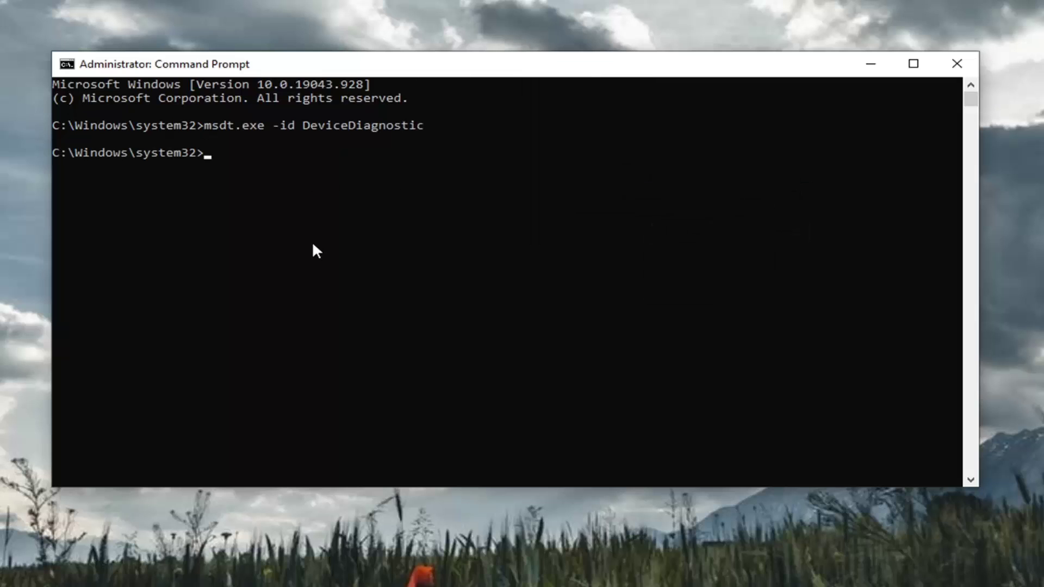
Step: Run the Hardware and Devices troubleshooter with 'Apply repairs automatically' checked, then close its unexpected-error dialog
{"action": "left_click", "coordinate": [874, 64]}
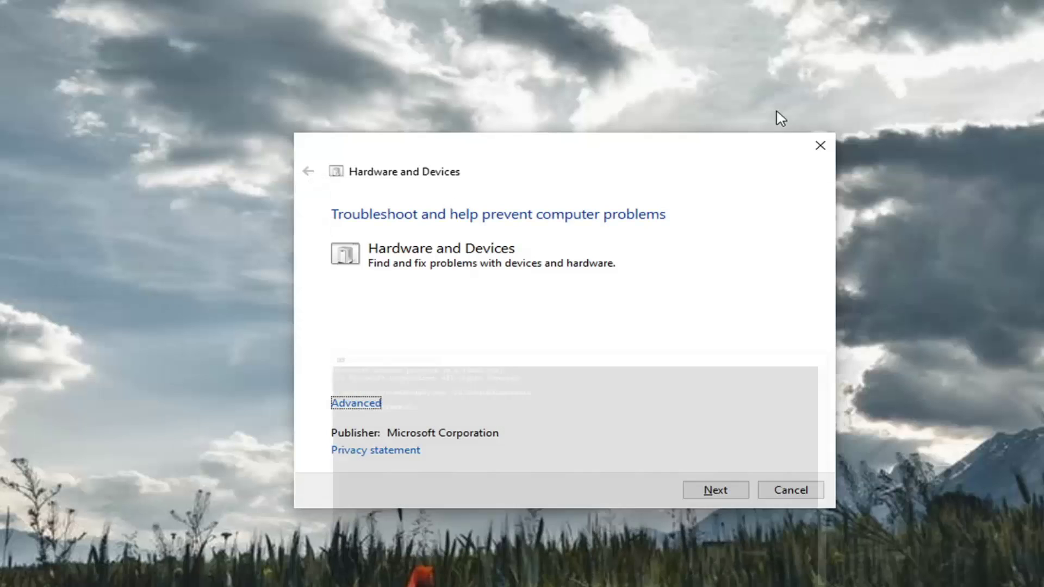
{"action": "left_click_drag", "start_coordinate": [431, 141], "coordinate": [441, 106]}
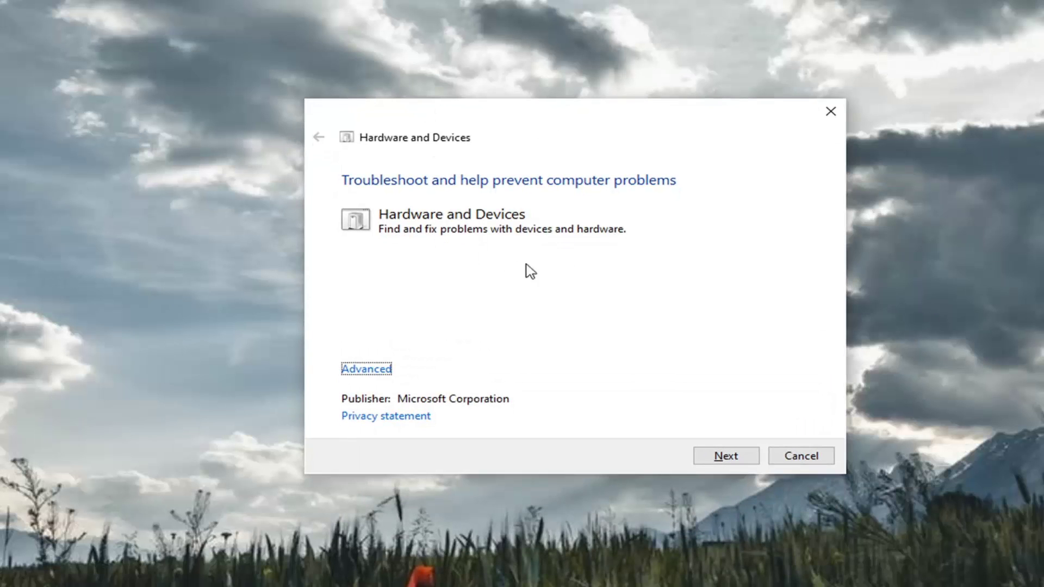
{"action": "left_click", "coordinate": [372, 372]}
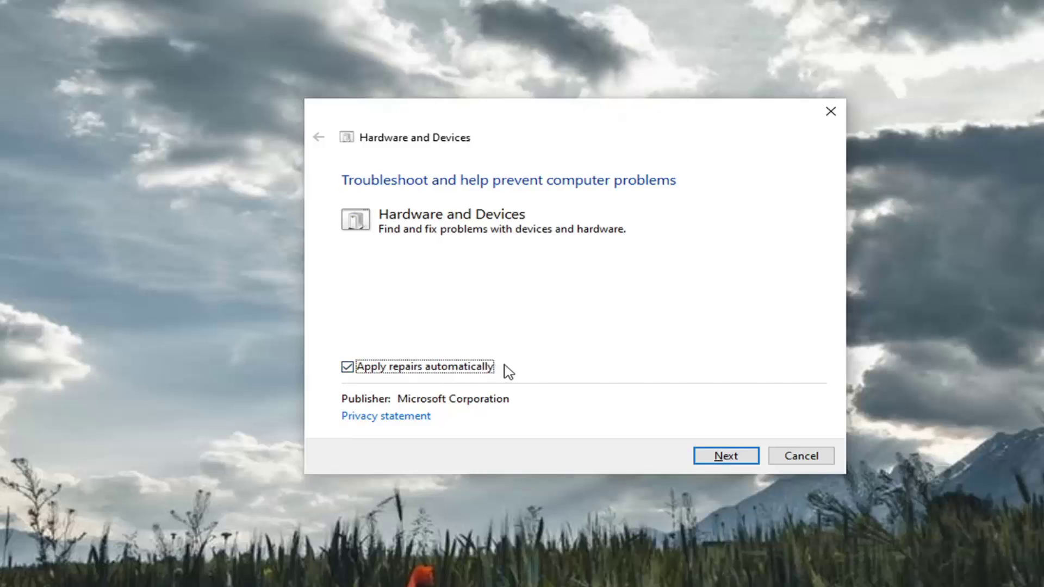
{"action": "left_click", "coordinate": [727, 459]}
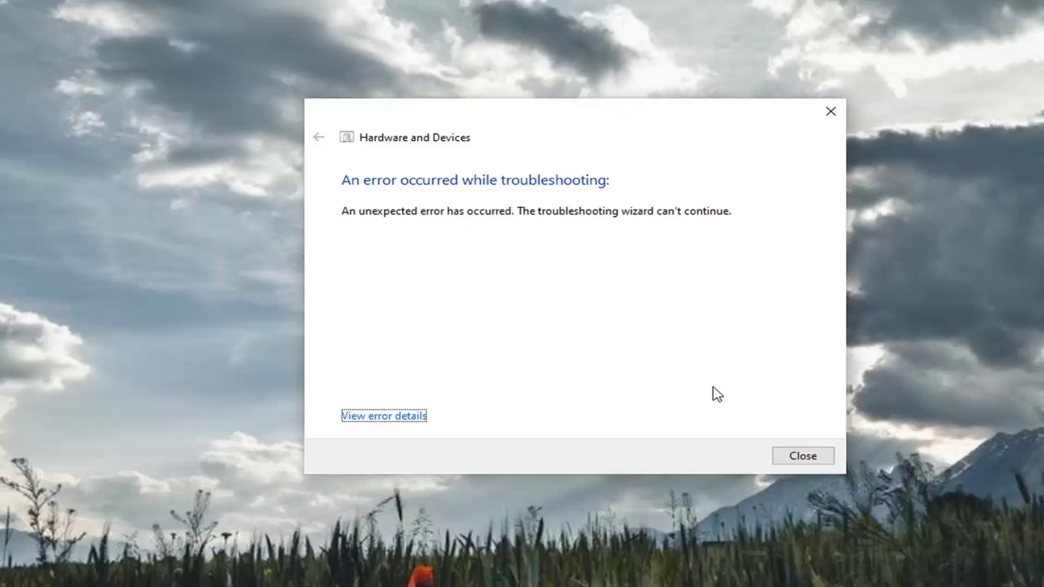
{"action": "left_click", "coordinate": [816, 457]}
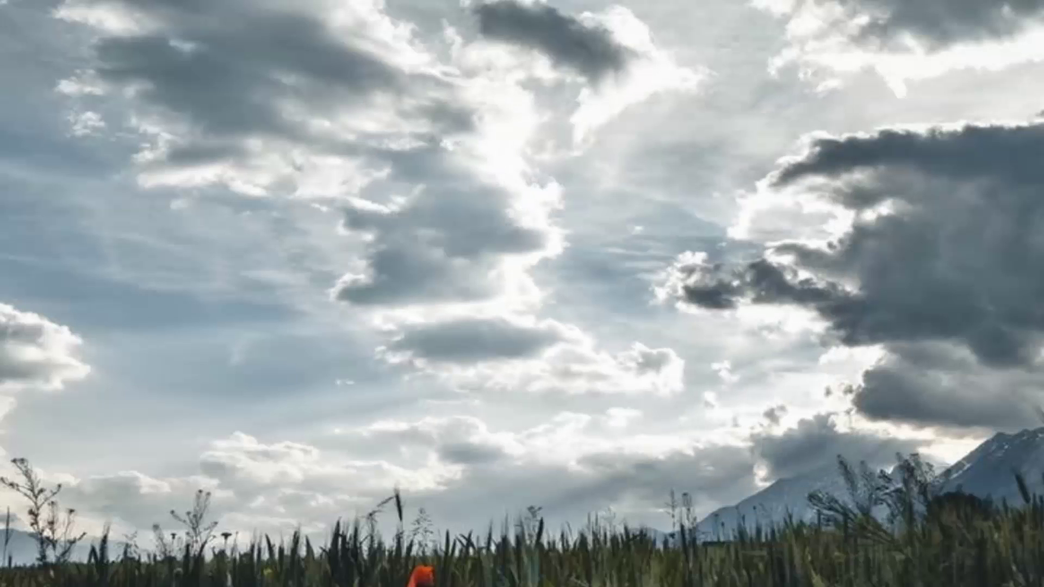
Step: Return to the administrator Command Prompt and enter sfc /scannow at the prompt
{"action": "key", "text": "alt+Tab"}
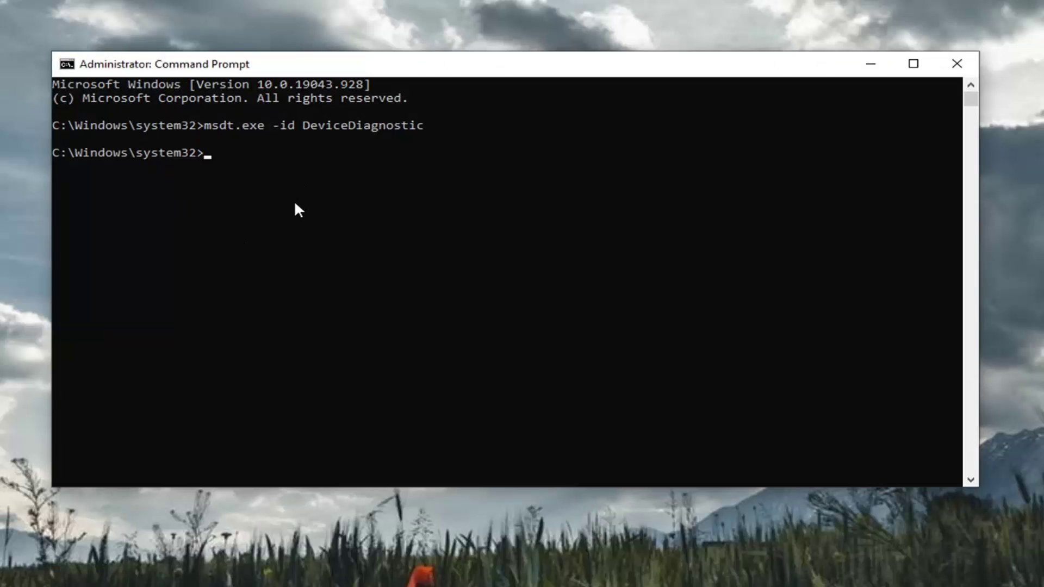
{"action": "type", "text": "sfc /scannow"}
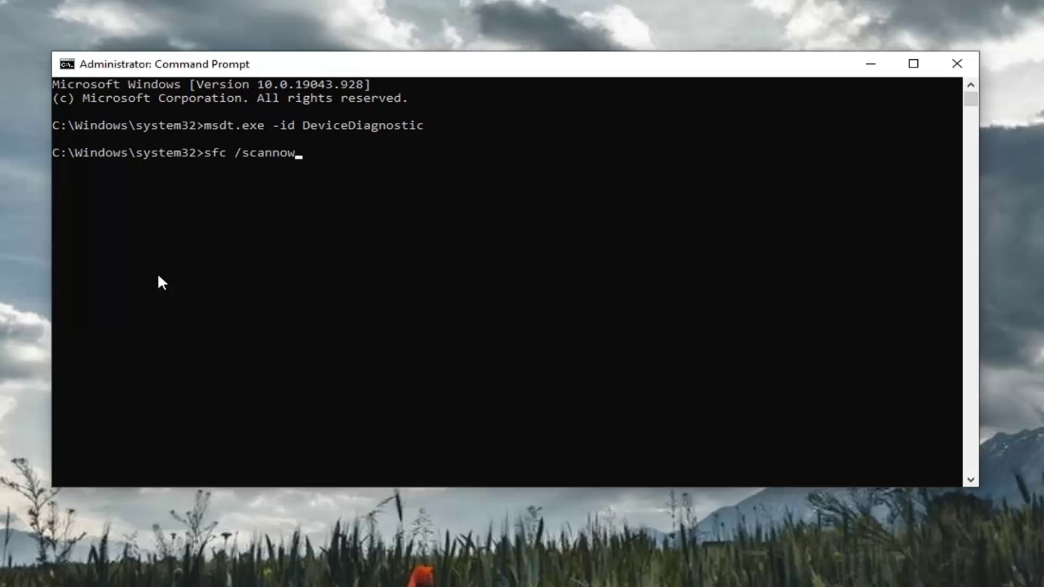
Step: Run sfc /scannow to 100% with no integrity violations found, then close Command Prompt
{"action": "key", "text": "Return"}
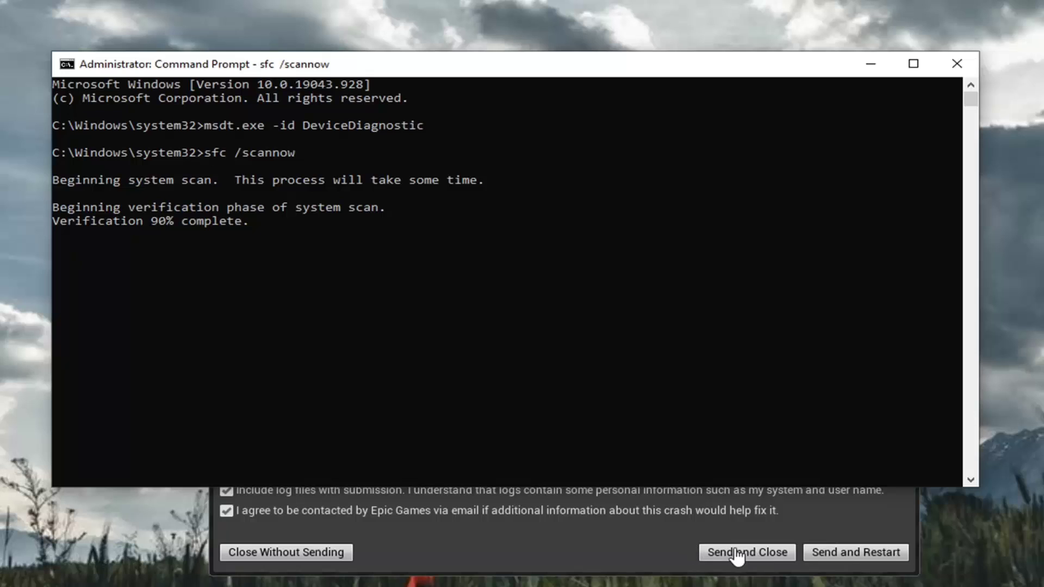
{"action": "left_click", "coordinate": [307, 553]}
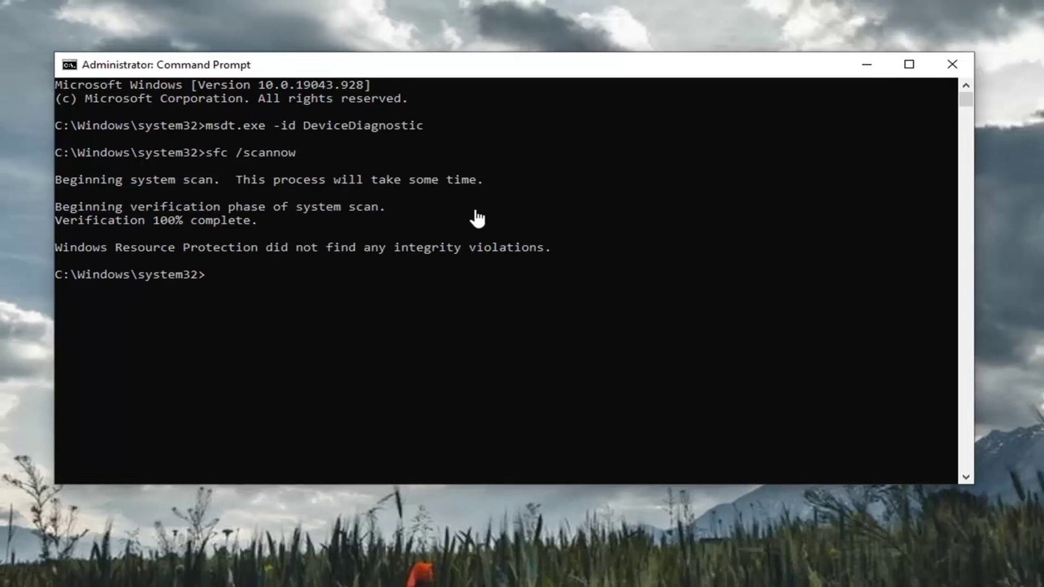
{"action": "left_click", "coordinate": [957, 64]}
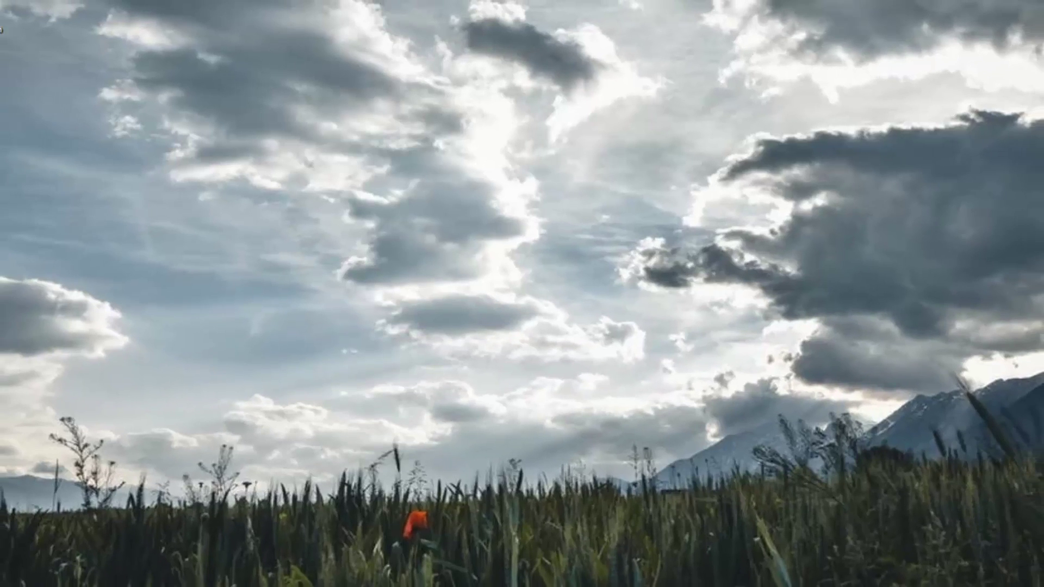
Step: Restart Windows from the Win+X menu's 'Shut down or sign out' options
{"action": "key", "text": "super+x"}
{"action": "mouse_move", "coordinate": [135, 570]}
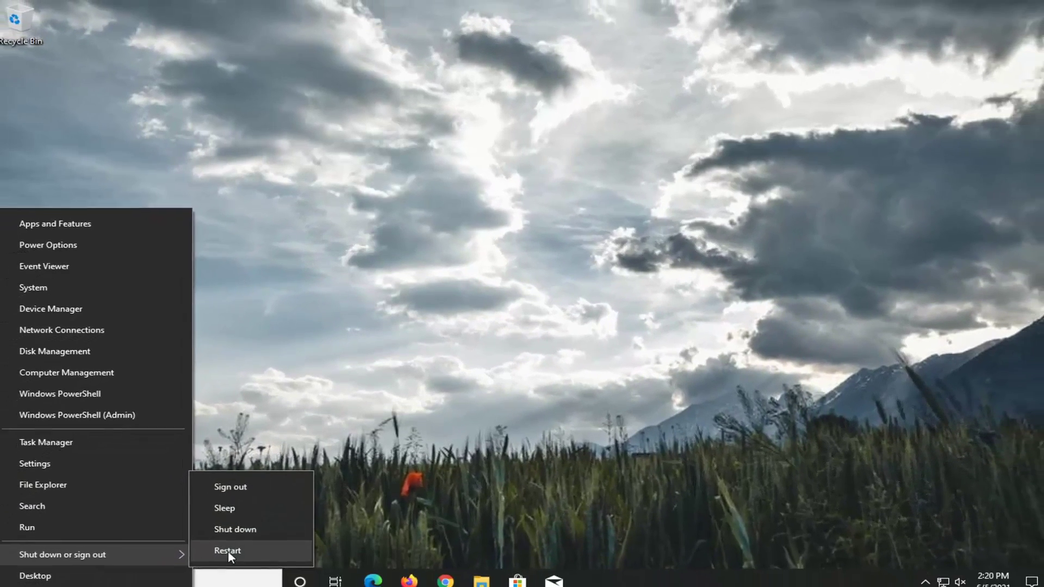
{"action": "left_click", "coordinate": [227, 550]}
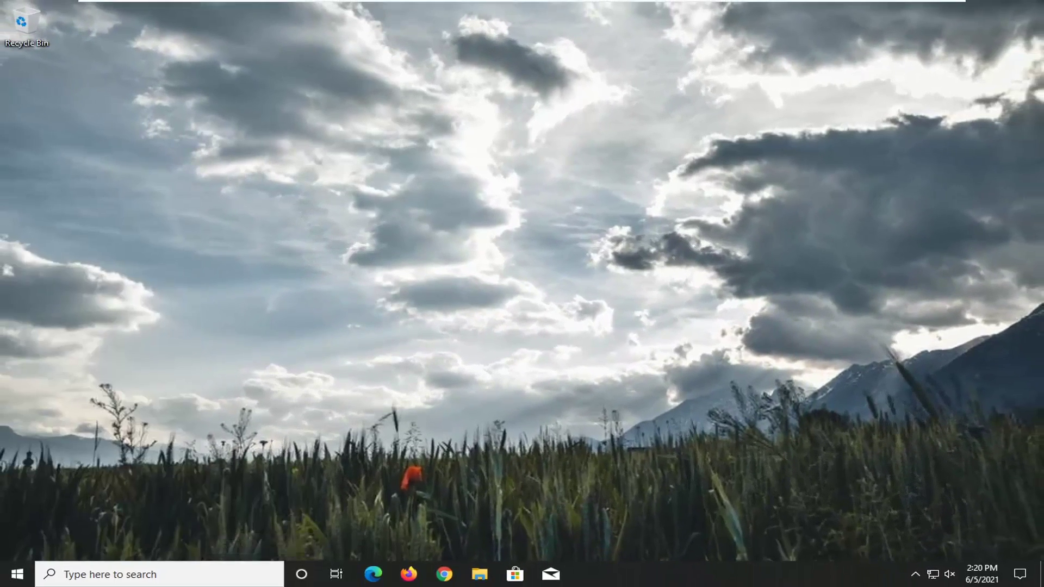